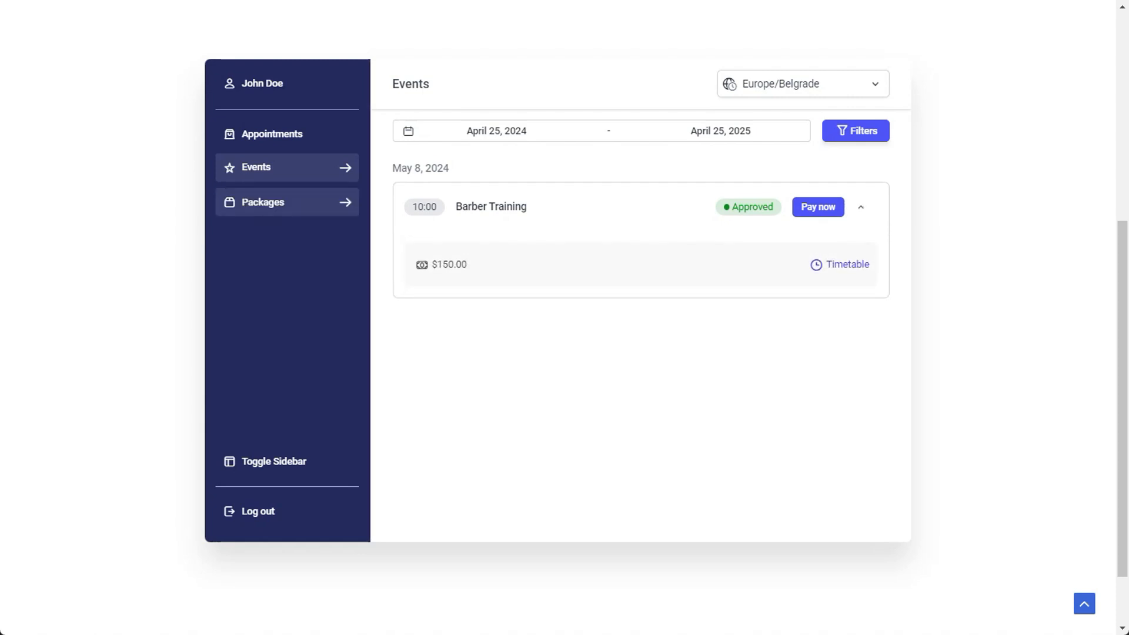
Step: Browse the front-end panel: Packages, Book Now for a Beard Trim, pick a date, collapse the sidebar
click(273, 203)
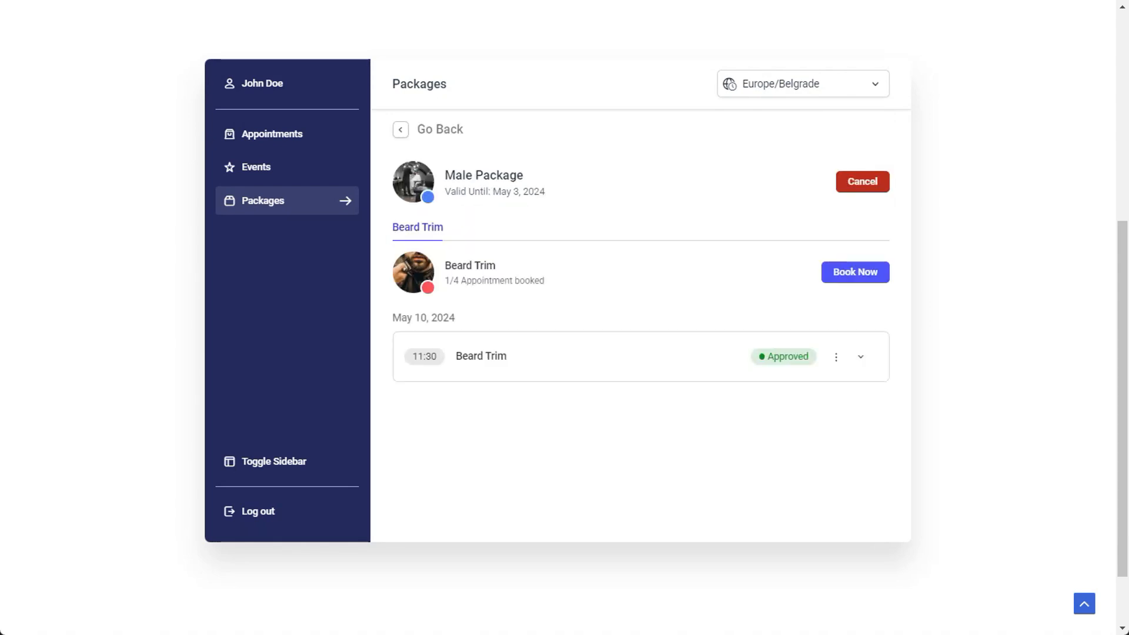
click(855, 272)
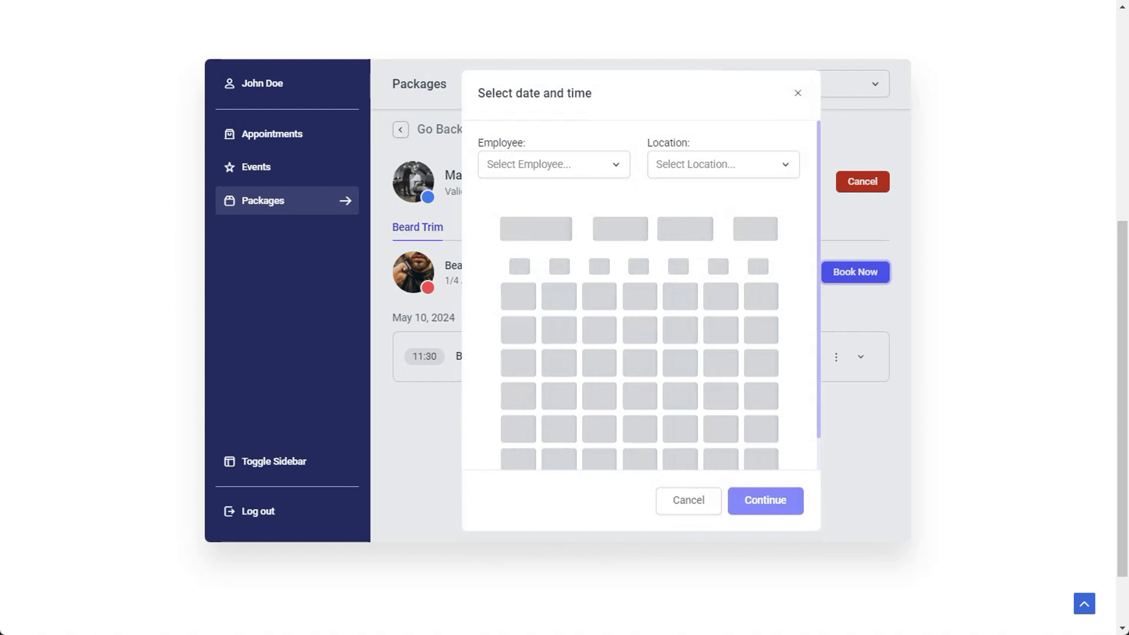
scroll(565, 318, down, 2)
click(593, 343)
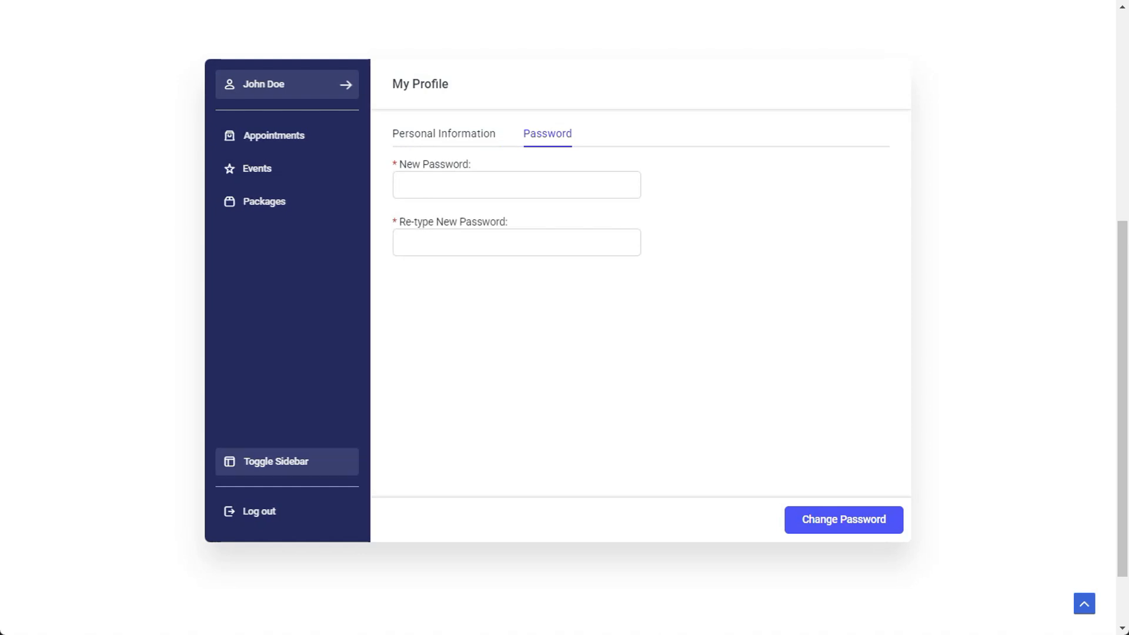
click(273, 462)
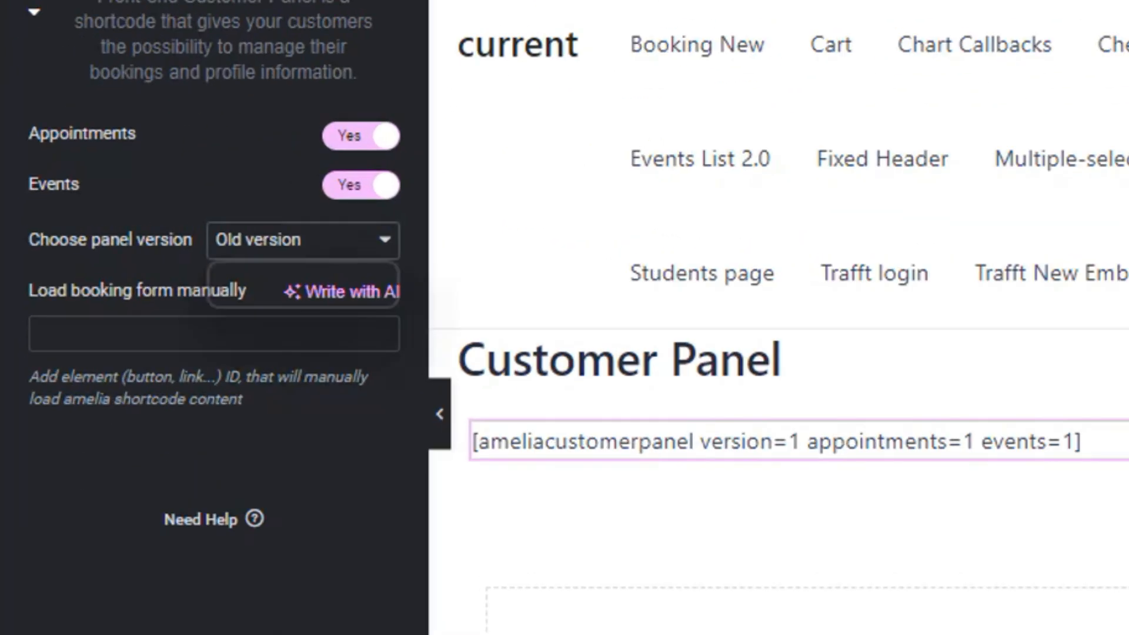
Step: Set the Customer Panel shortcode's panel version to New version in Elementor
key(Down)
key(Return)
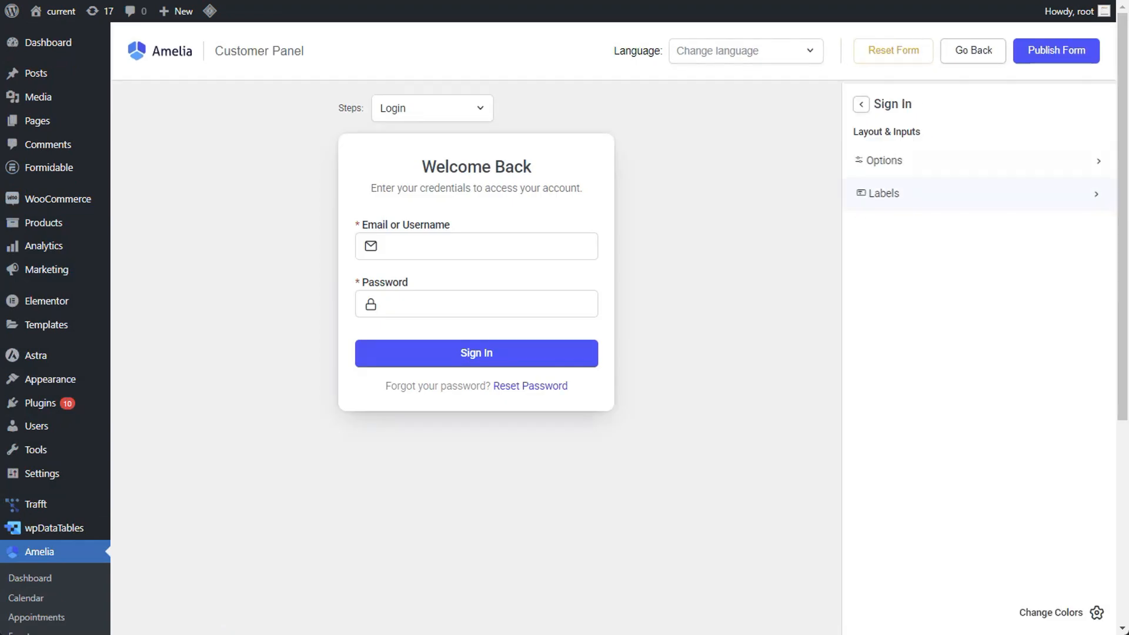
Step: Make the sign-in step's Sign In button type Plain
click(884, 160)
click(978, 189)
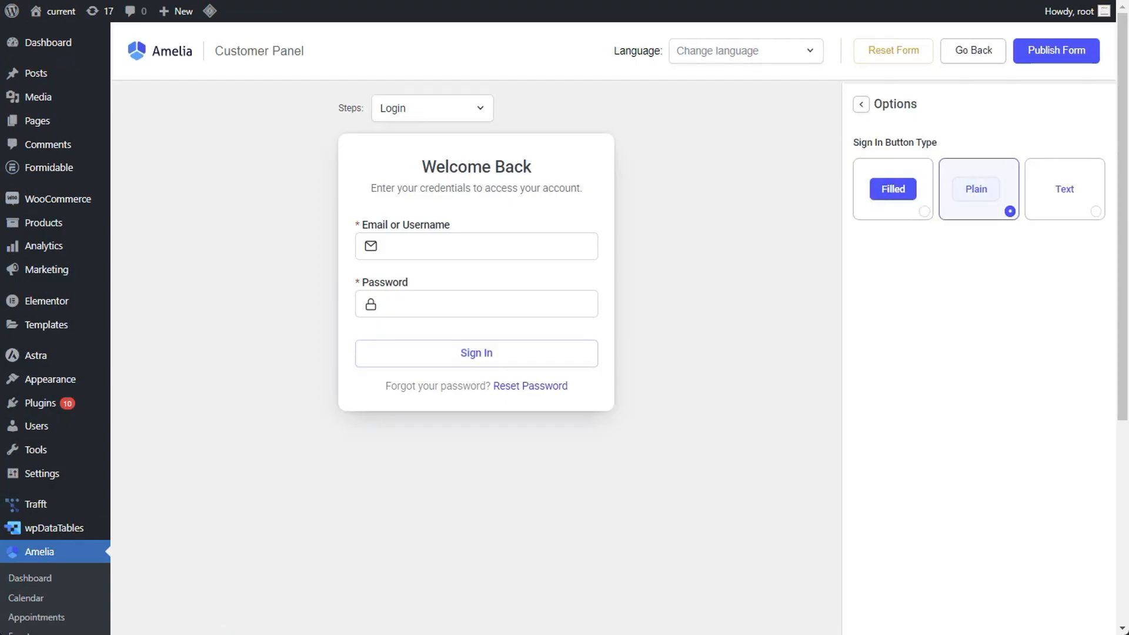
click(861, 102)
Step: Retitle the login Heading Title to 'Hi Again!' and switch the preview to the Panel step
click(882, 191)
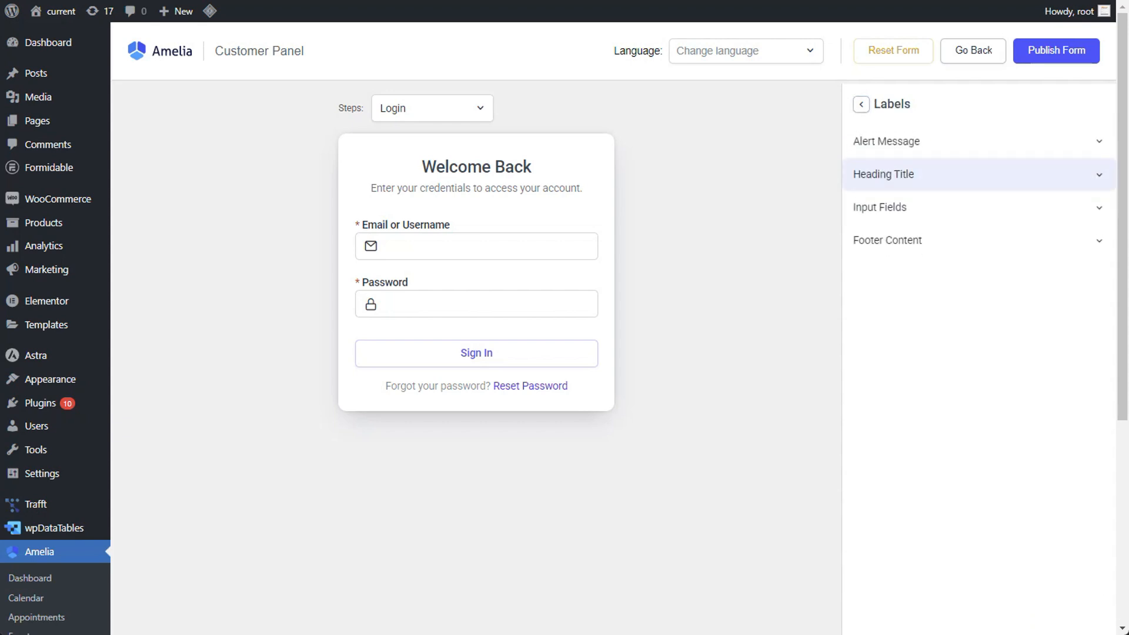
click(883, 174)
text(Hi Agfa)
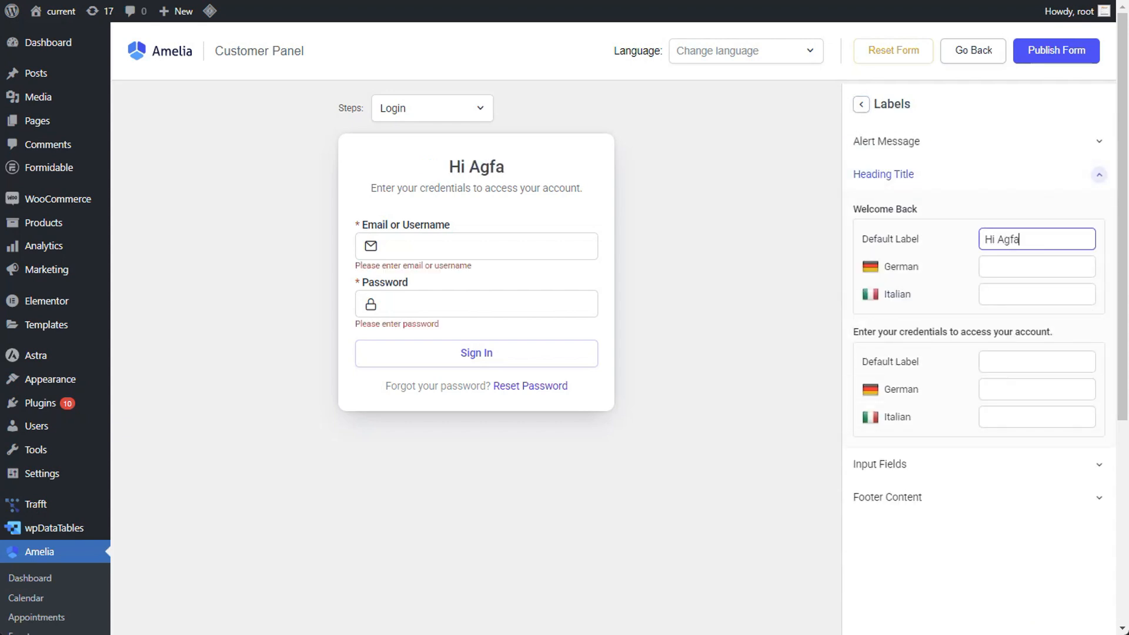
key(BackSpace)
key(BackSpace)
text(ain!)
click(433, 108)
click(389, 142)
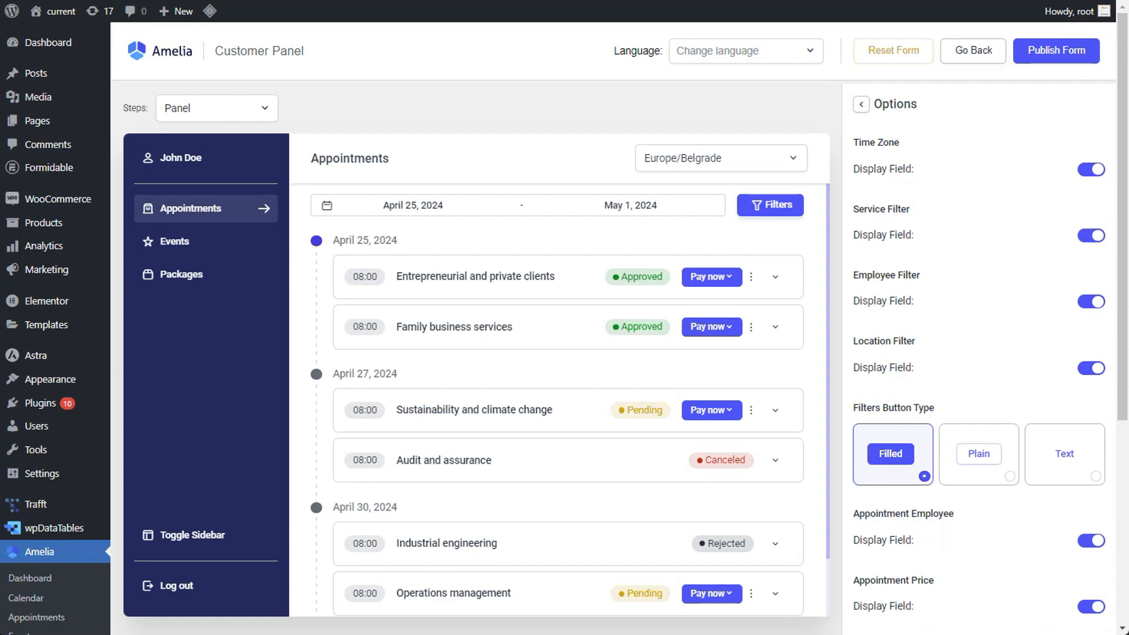
Step: Hide the Time Zone, Employee and Location filters and make the Filters button Plain
click(1092, 169)
click(1091, 368)
scroll(1092, 367, down, 1)
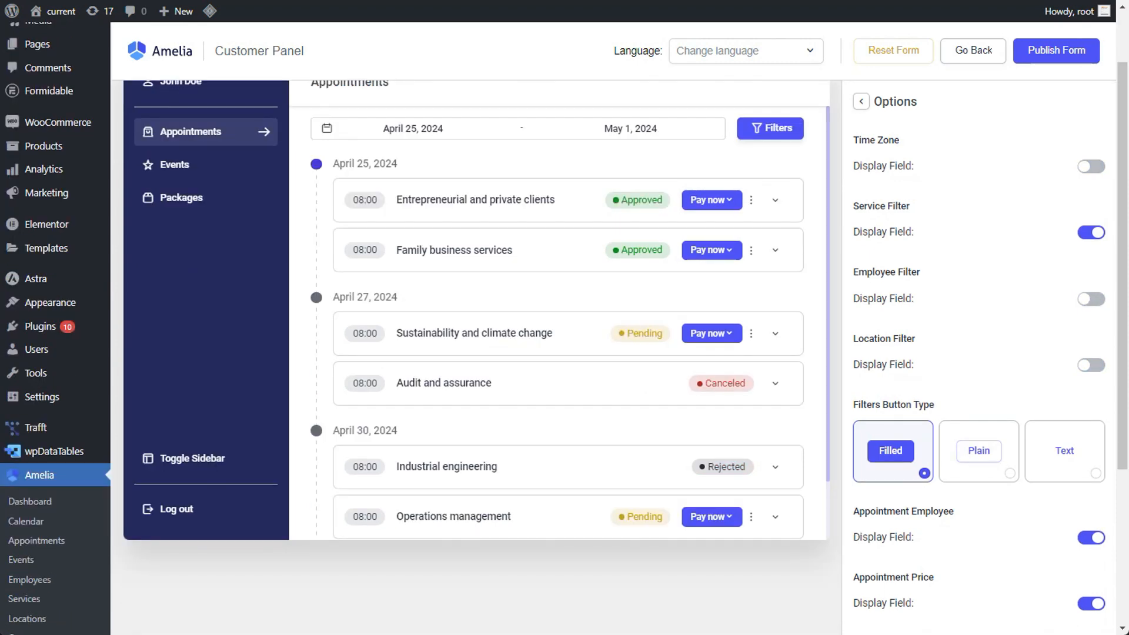
click(979, 451)
scroll(979, 451, up, 1)
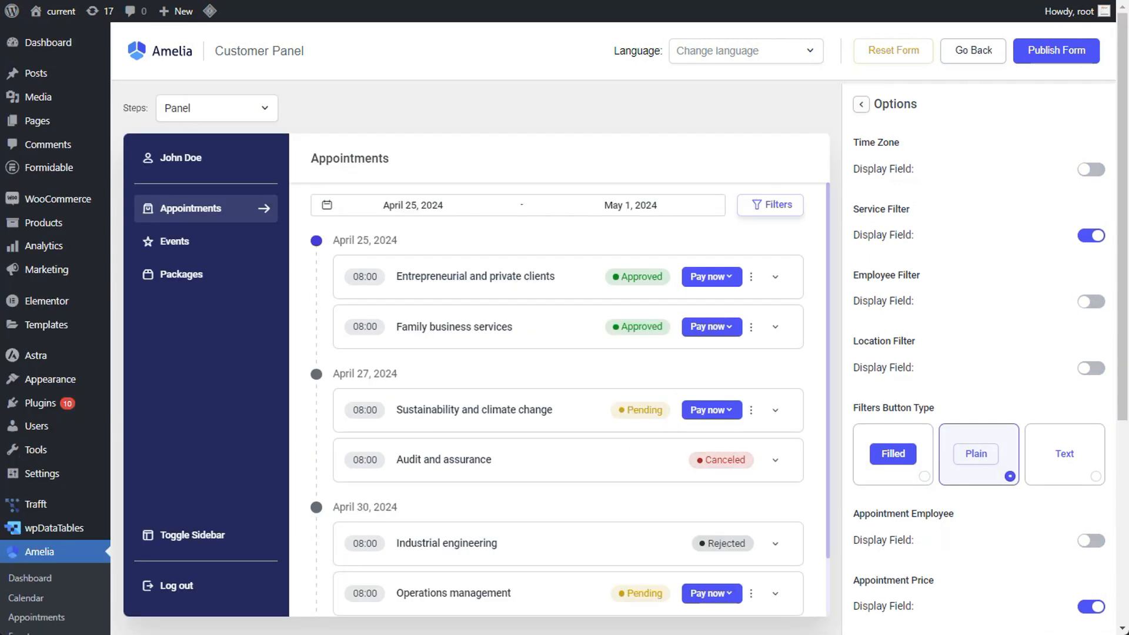
click(860, 102)
Step: In Reschedule Appointment options, set Cancel button Filled and Continue button Plain
click(911, 257)
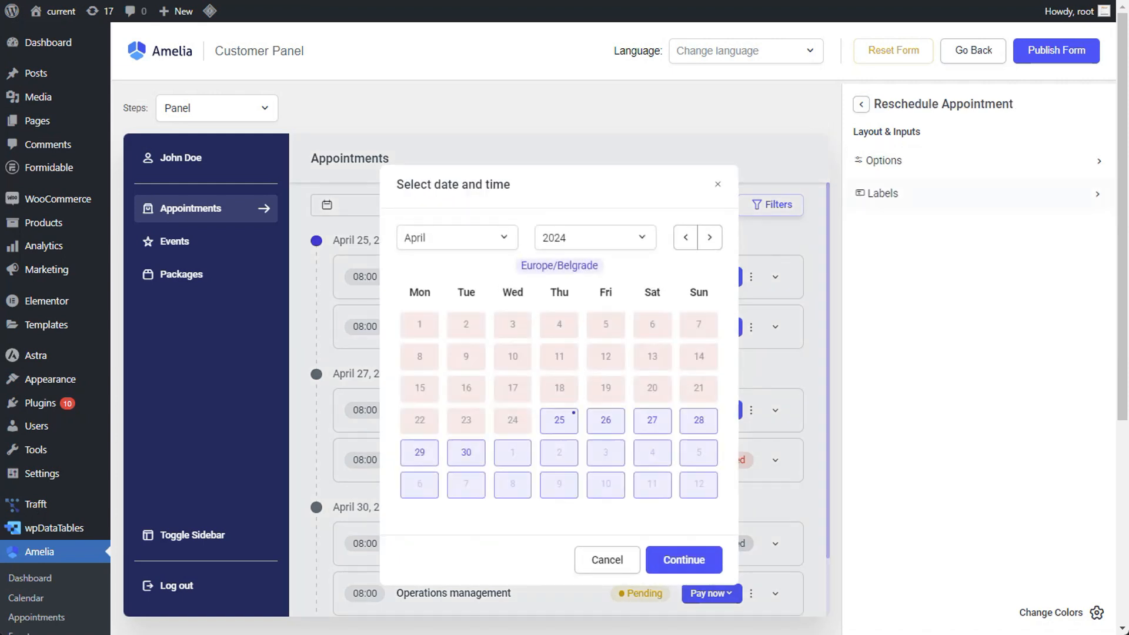
click(882, 160)
click(893, 321)
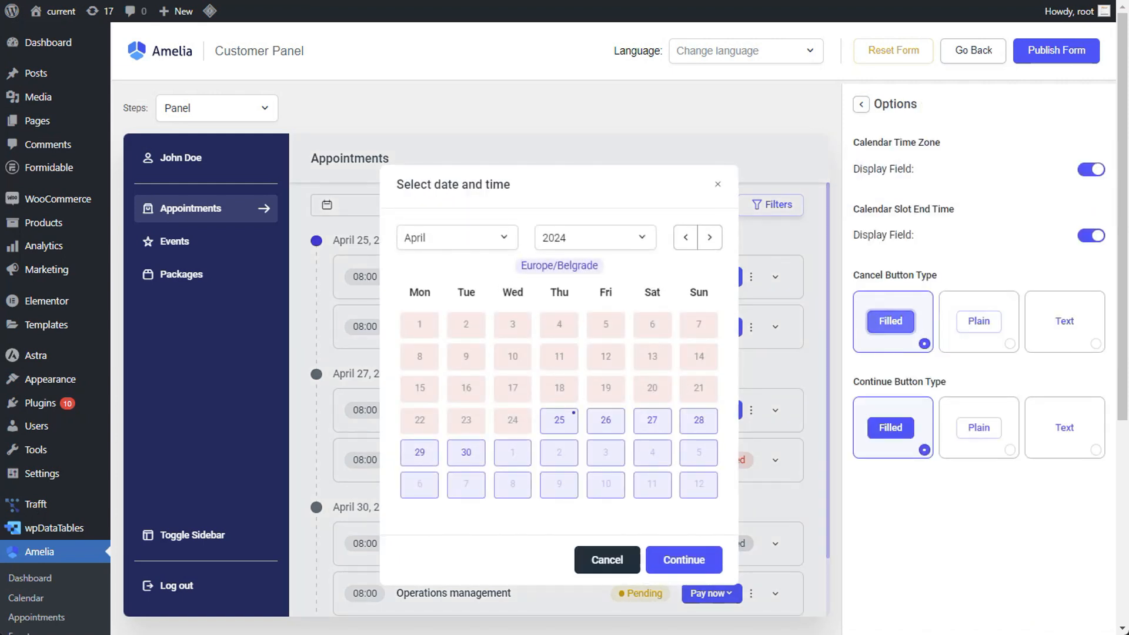
click(979, 427)
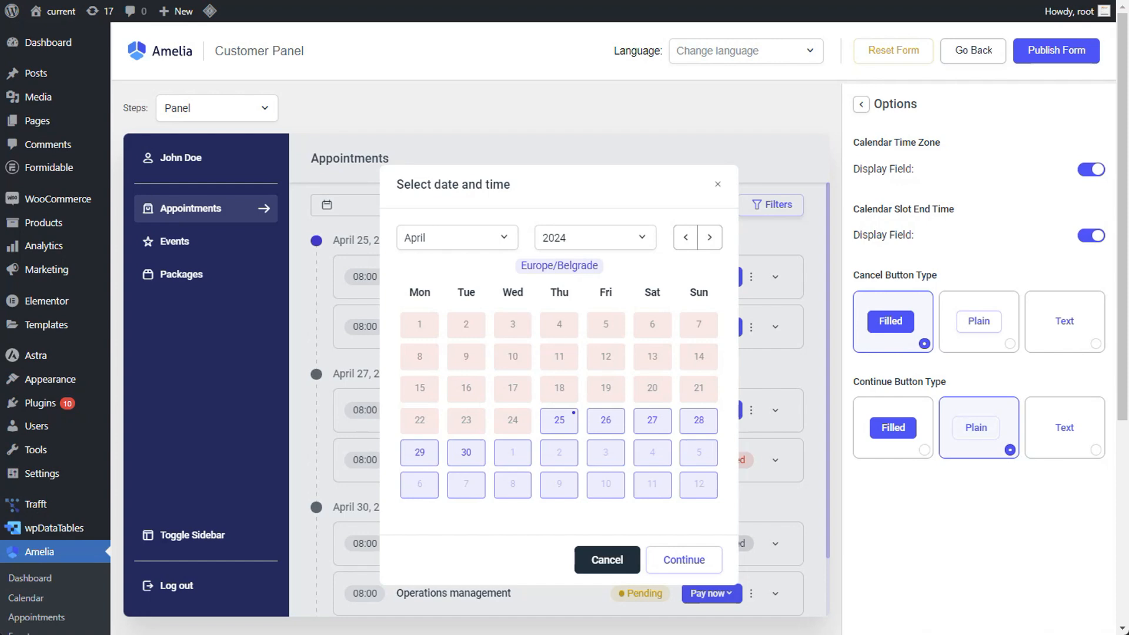